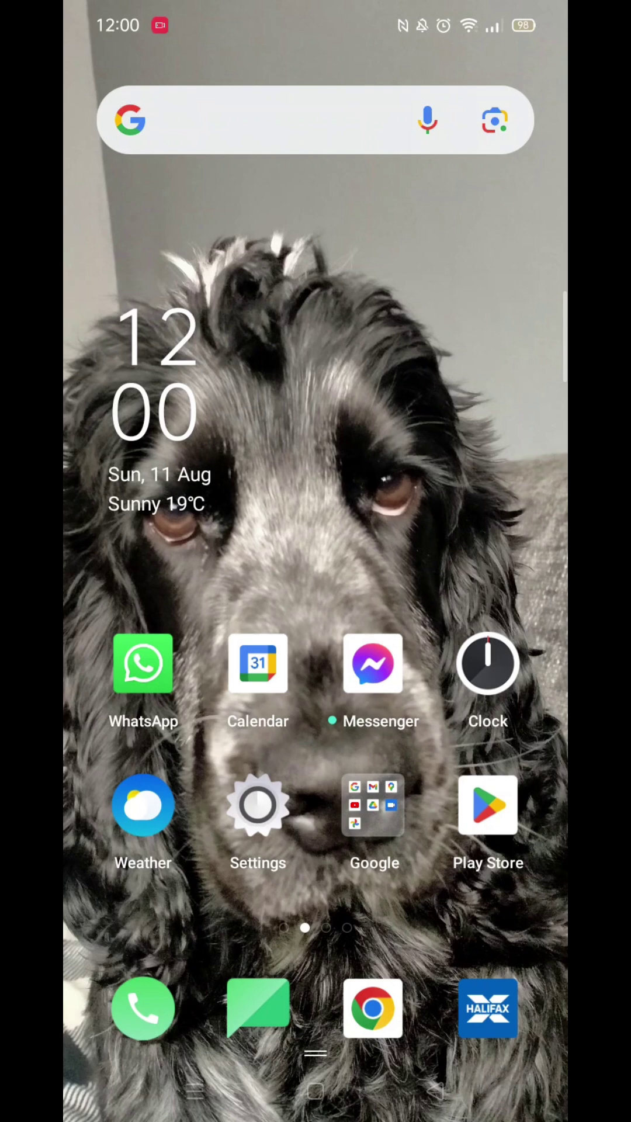
Launch Google Play Store from the home screen and open the profile account menu.
left_click(488, 806)
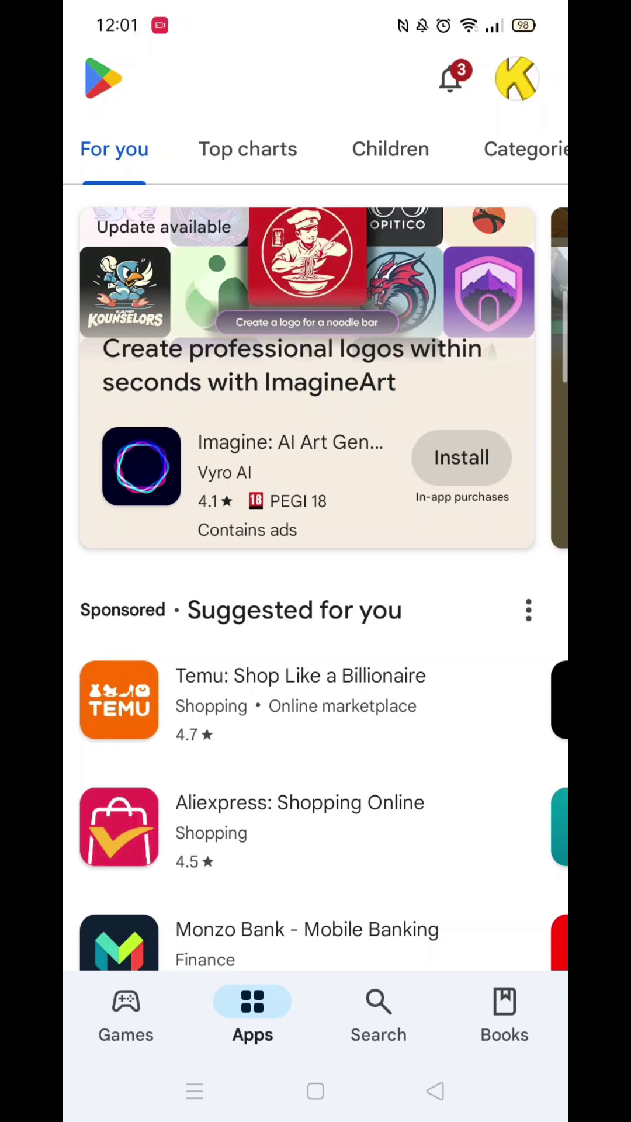
left_click(516, 79)
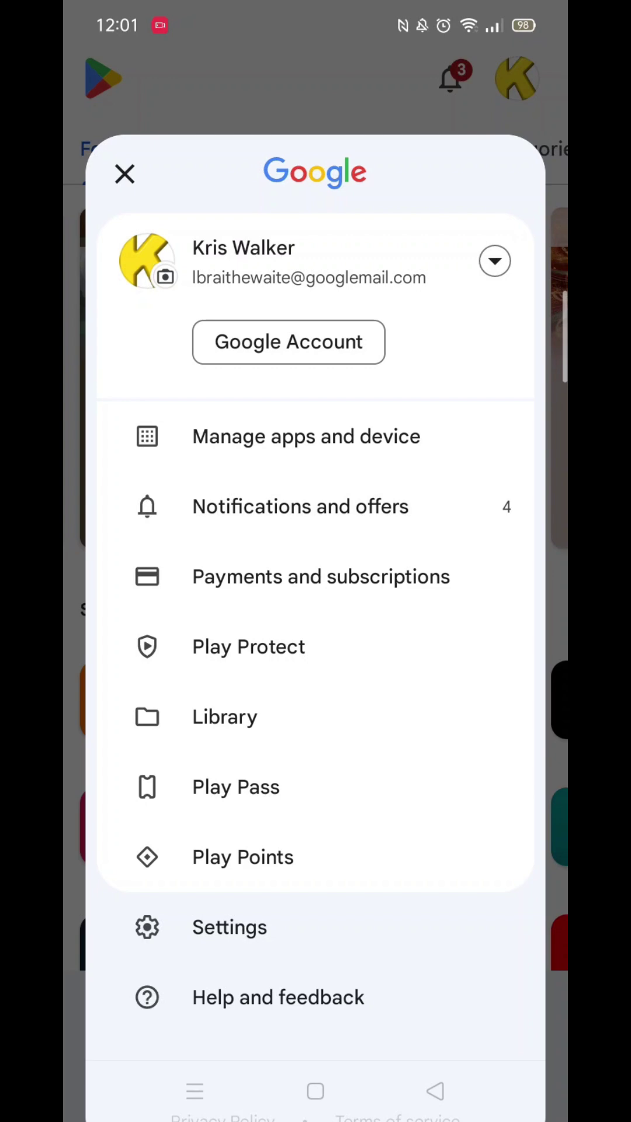
Open 'Manage apps and device' from the account menu to see the 4 pending updates.
left_click(316, 436)
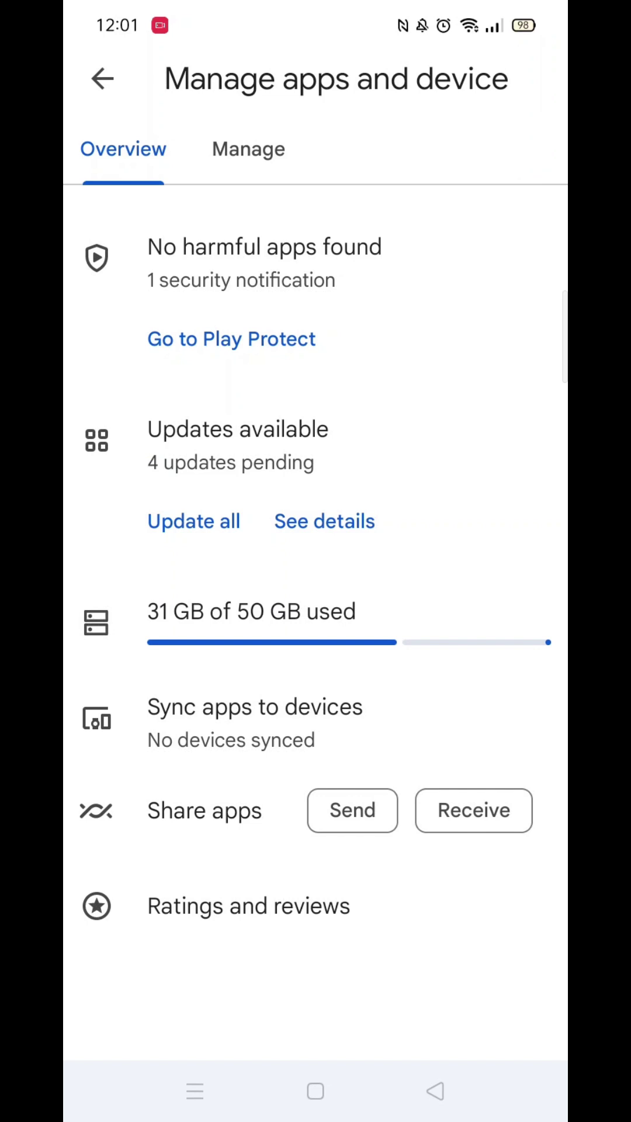
Open the update details to list Google, Google Maps, Holiday Extras and Music.
left_click(293, 449)
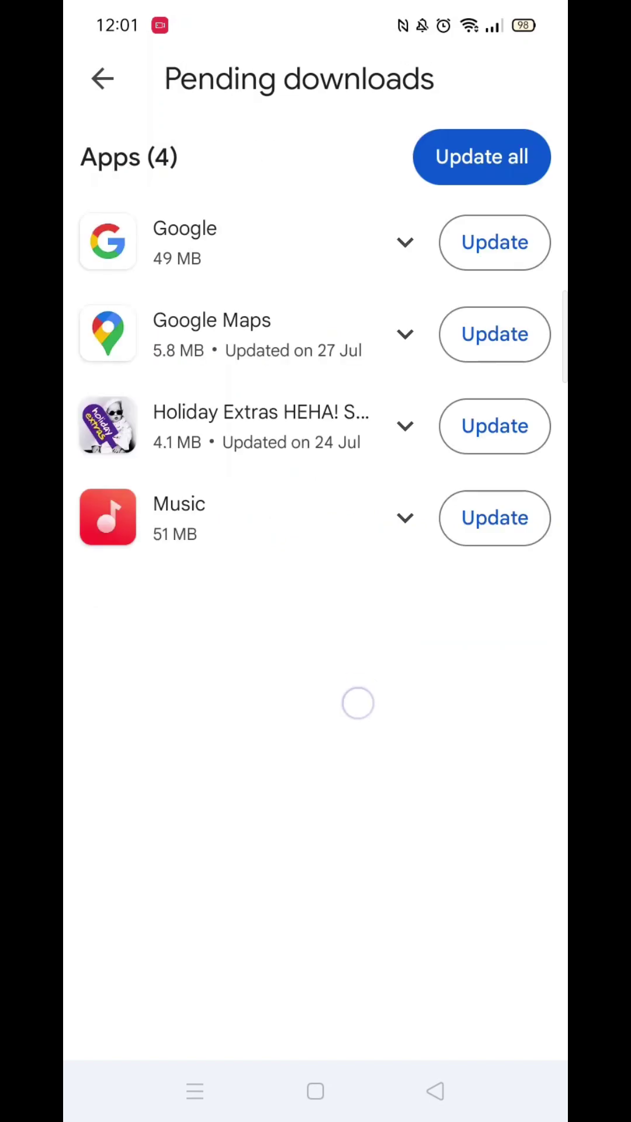
left_click_drag(357, 703, 348, 763)
Use 'Update all' to queue updates for Google, Google Maps, Holiday Extras and Music.
left_click(481, 156)
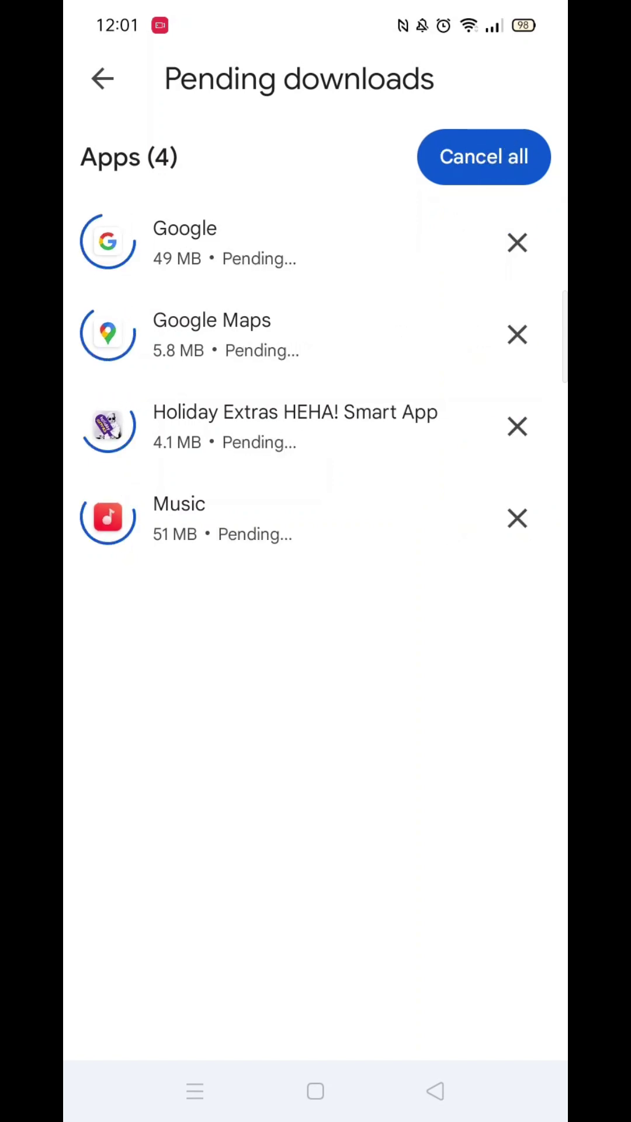